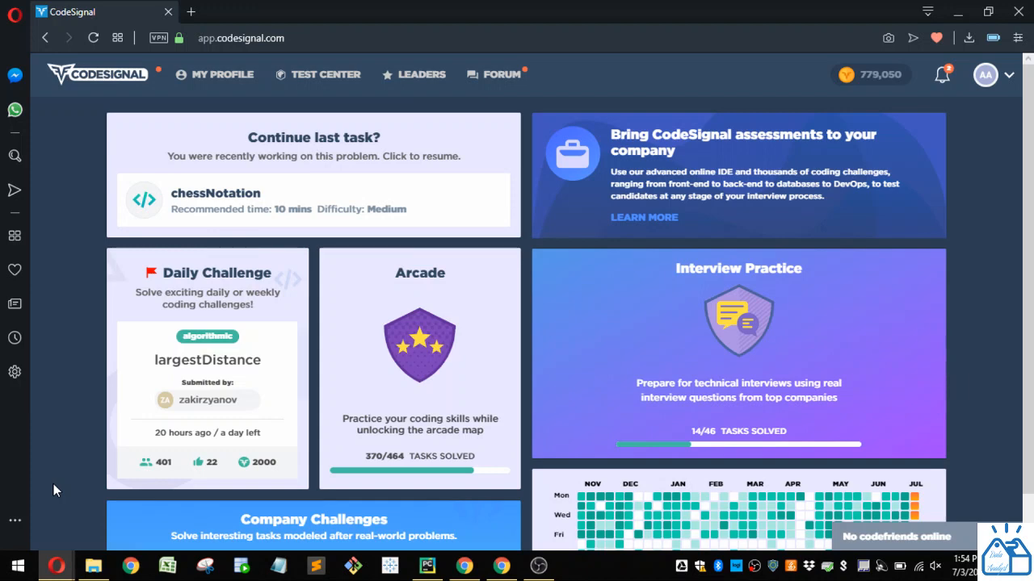
Navigate Arcade → Python and expand the Caravan of Collections task list
left_click(461, 418)
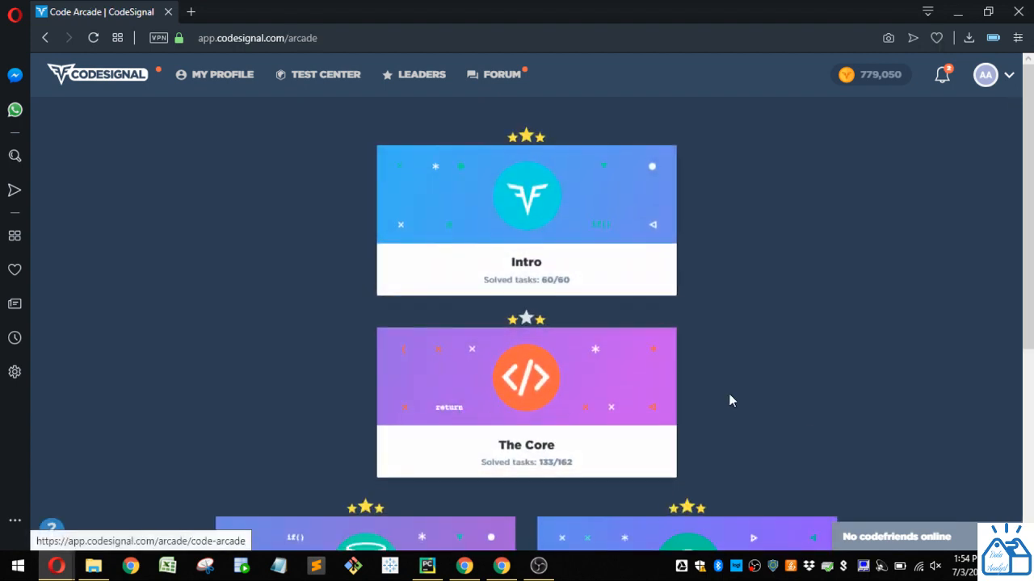
scroll(808, 426, "down", 2)
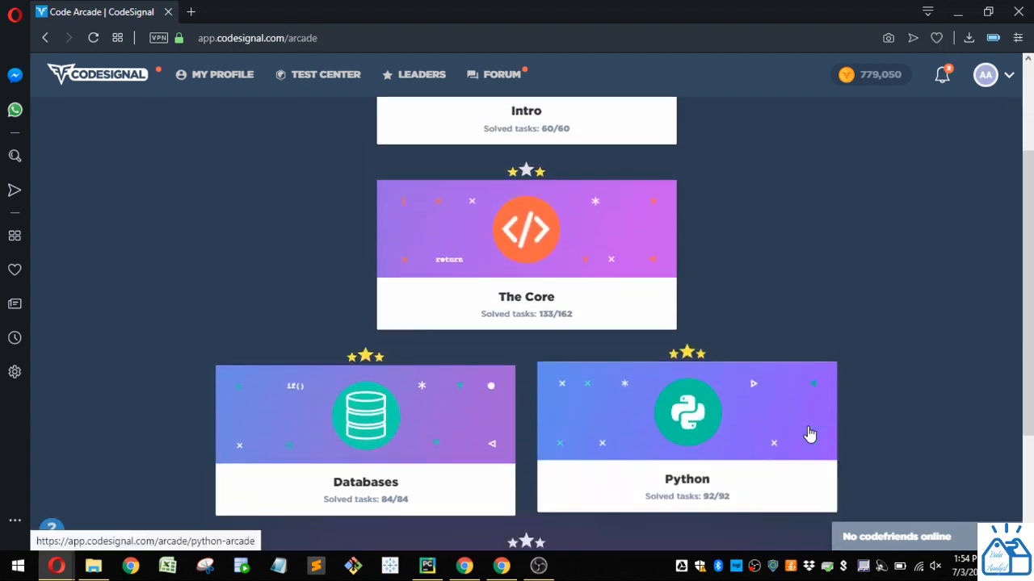
left_click(810, 434)
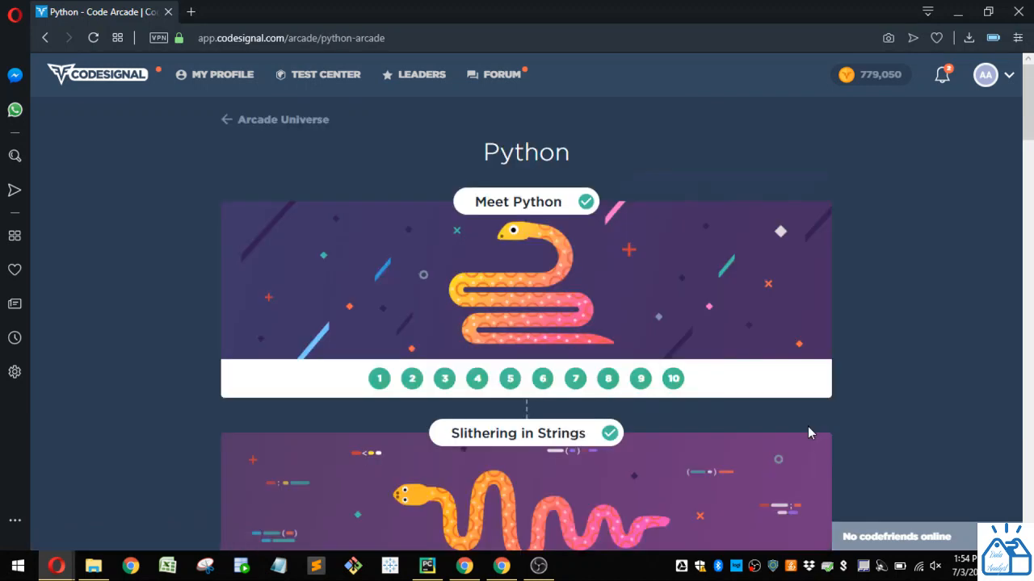
scroll(810, 434, "down", 1)
scroll(810, 434, "down", 5)
scroll(810, 435, "down", 4)
scroll(809, 434, "down", 3)
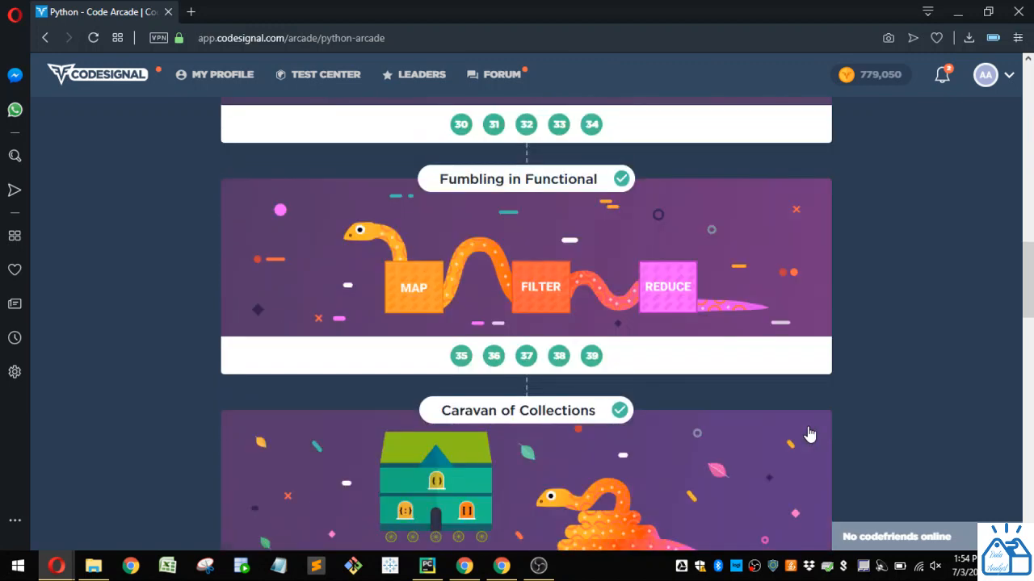
scroll(810, 435, "down", 2)
scroll(810, 435, "down", 2)
scroll(810, 434, "down", 2)
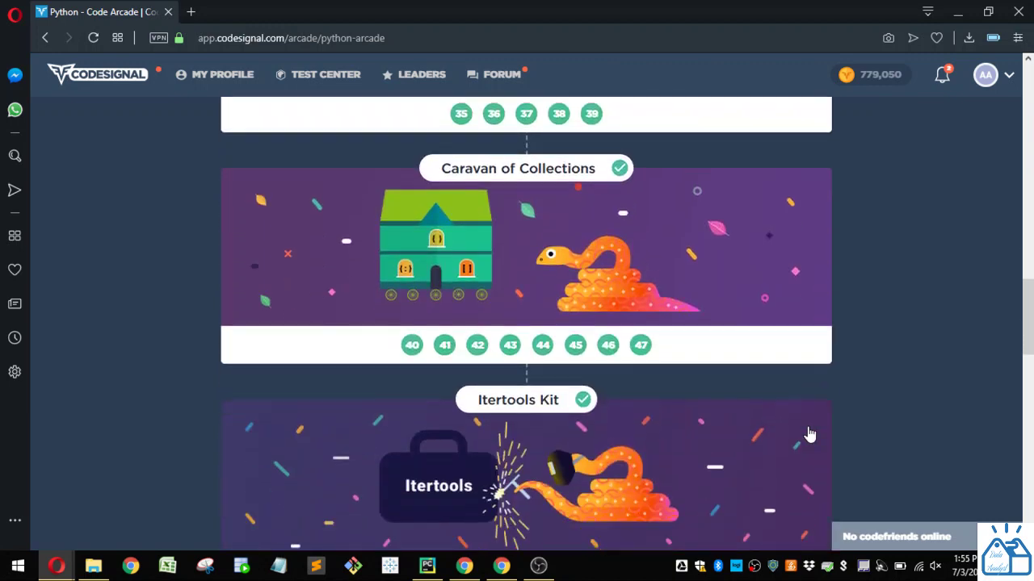
left_click(520, 256)
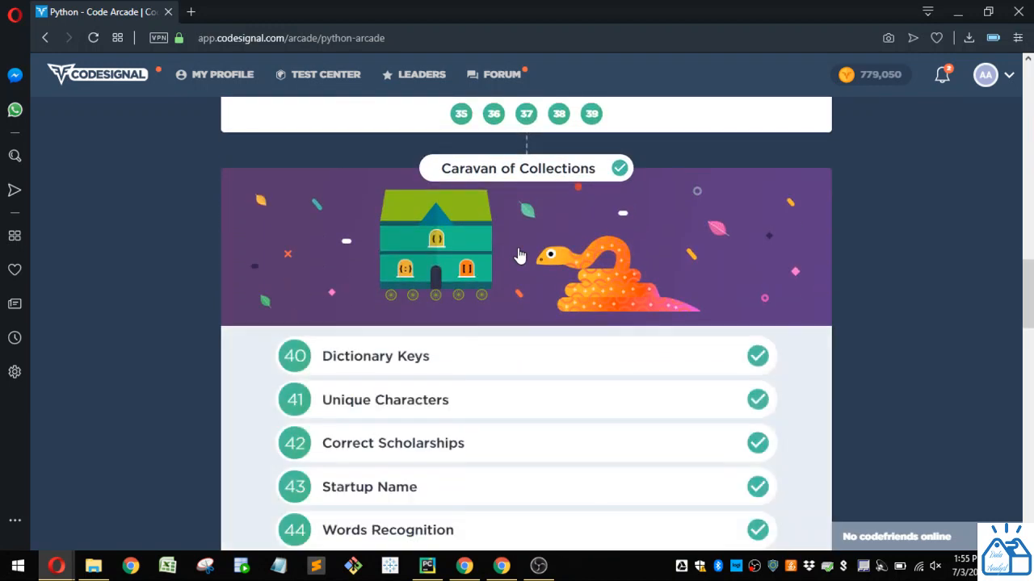
scroll(520, 256, "down", 3)
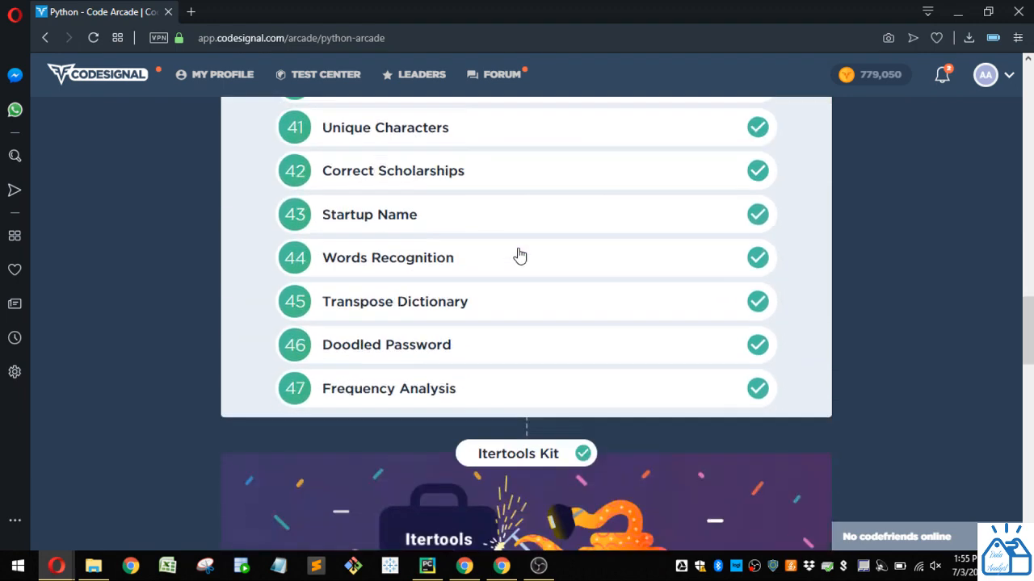
Open task 46, Doodled Password, showing its description and deque-based solution
left_click(386, 344)
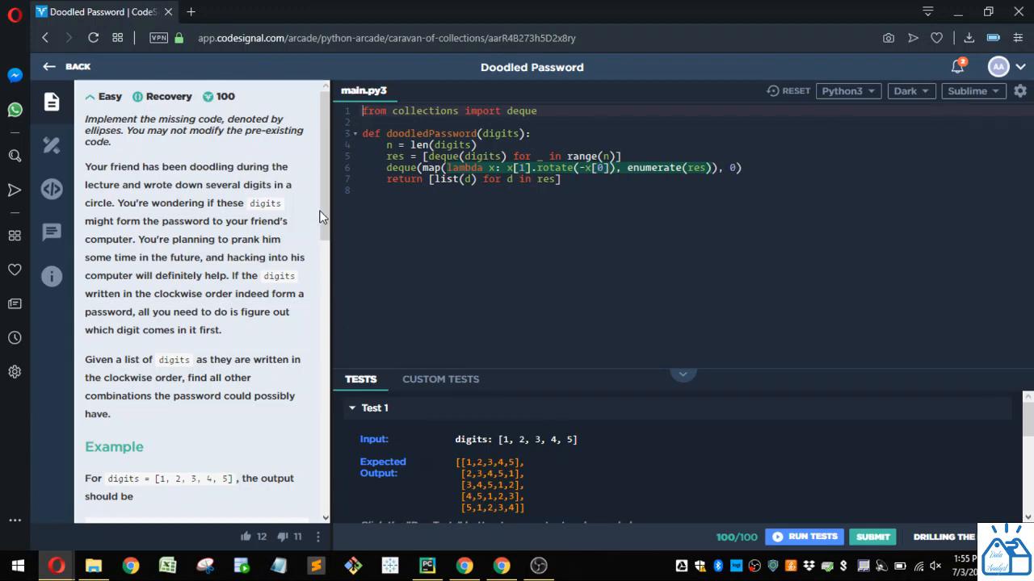
scroll(202, 283, "down", 8)
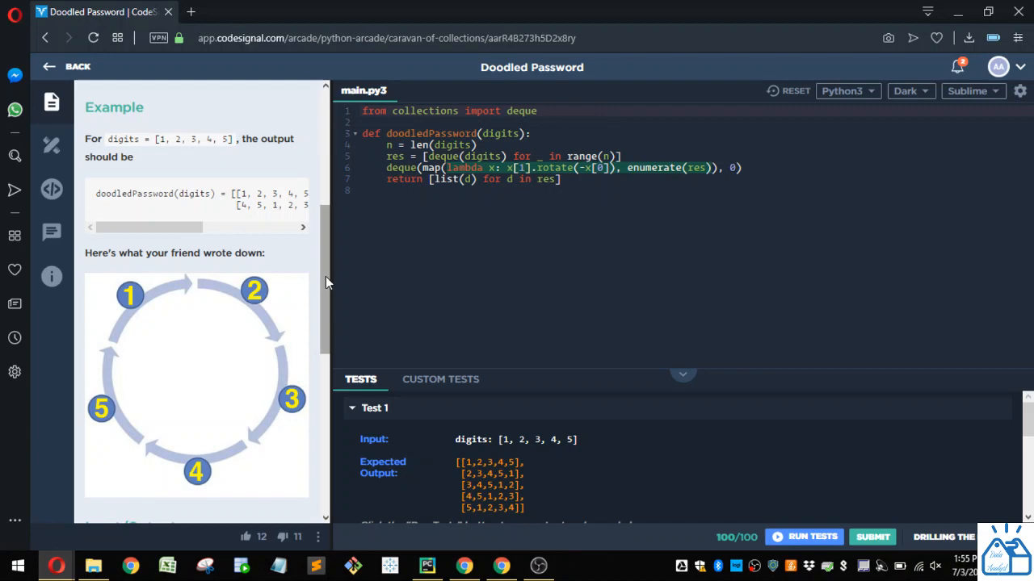
Resize the description pane wider, then back to a slightly wider-than-original width
left_click_drag(329, 280, 452, 280)
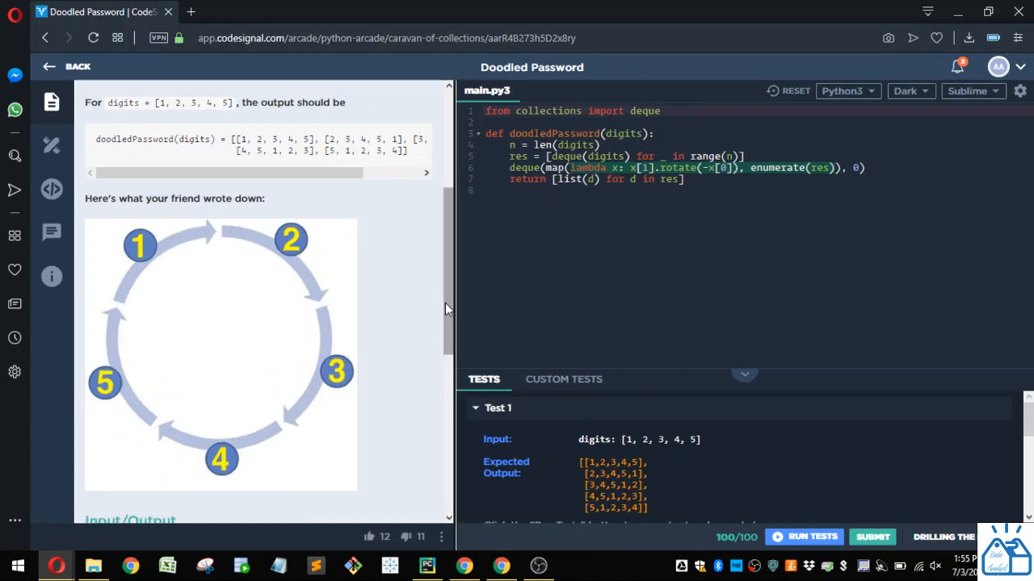
left_click_drag(448, 302, 451, 275)
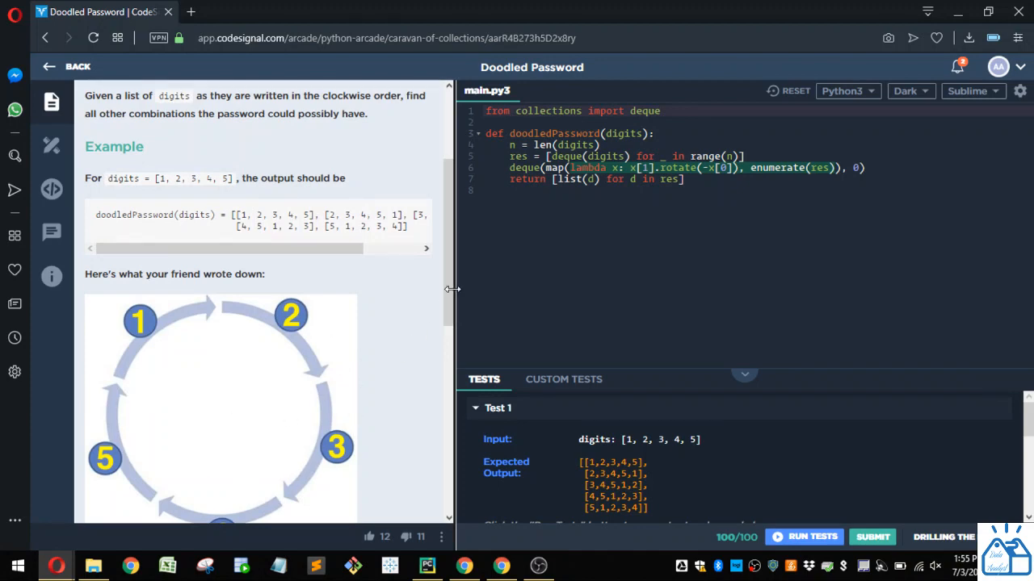
left_click_drag(453, 291, 581, 274)
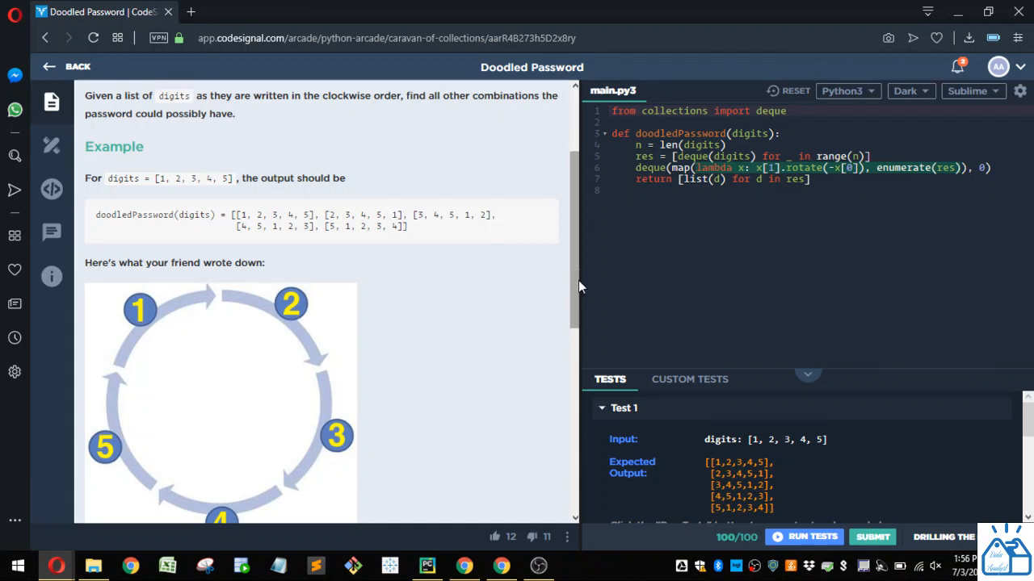
left_click_drag(578, 283, 372, 289)
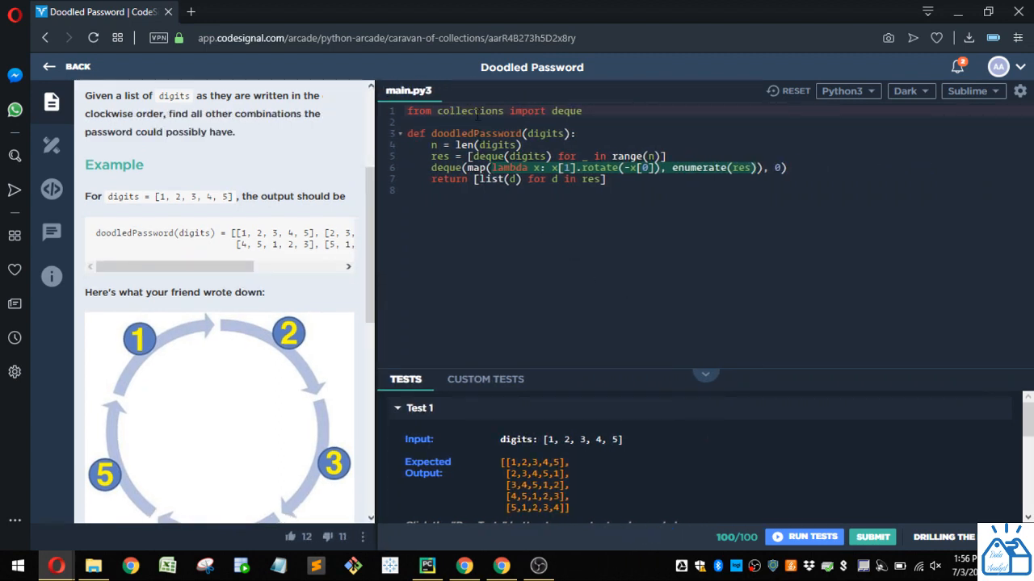
Highlight the deque import, the doodledPassword signature, its digits parameter and len(digits)
double_click(479, 112)
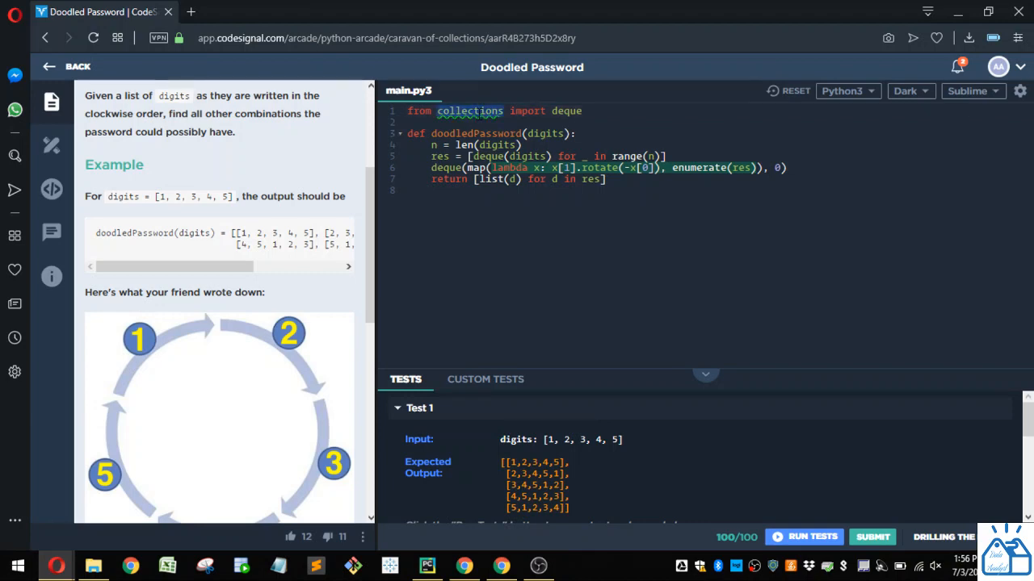
double_click(567, 111)
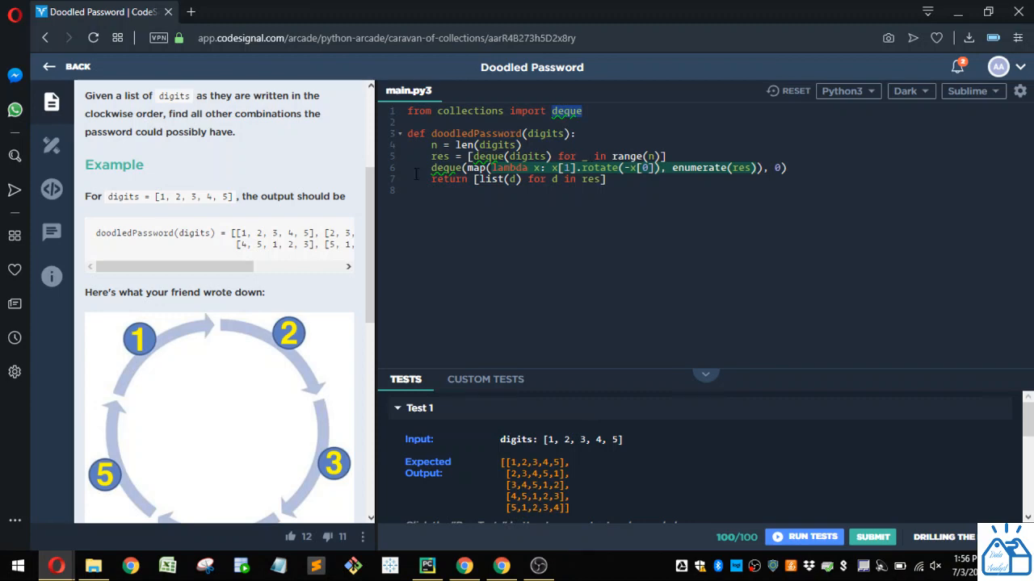
double_click(469, 134)
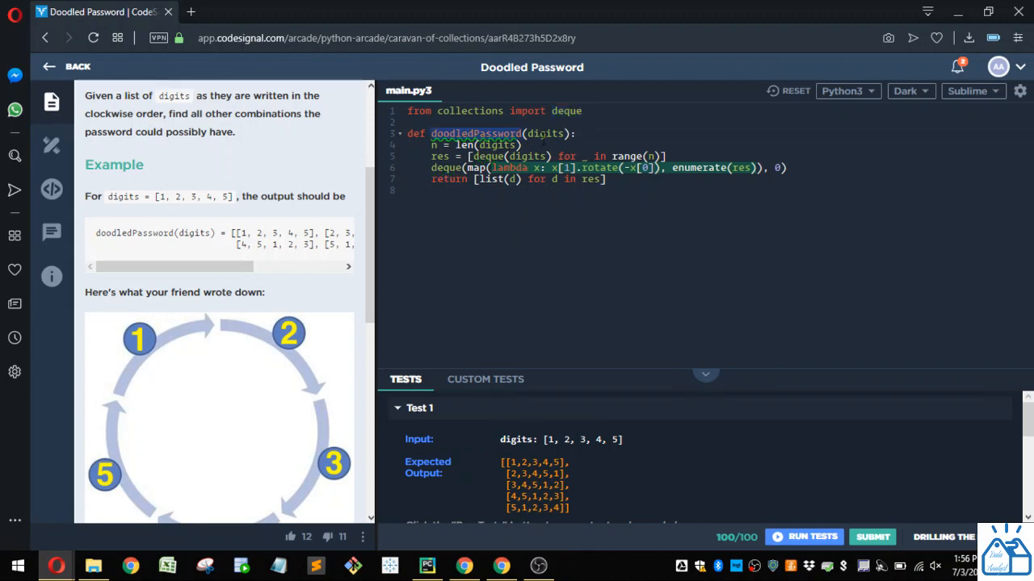
double_click(543, 134)
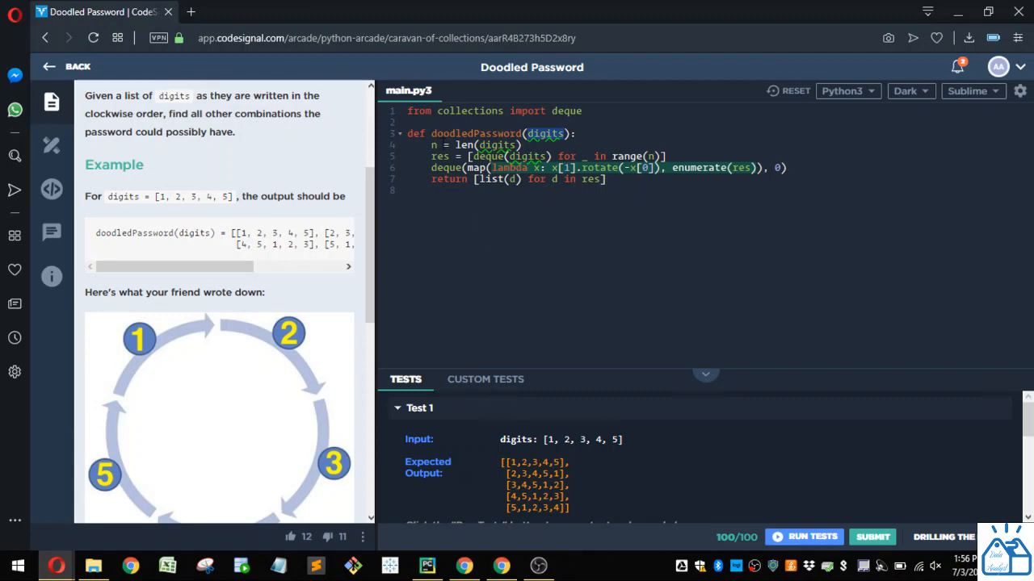
left_click_drag(455, 145, 521, 146)
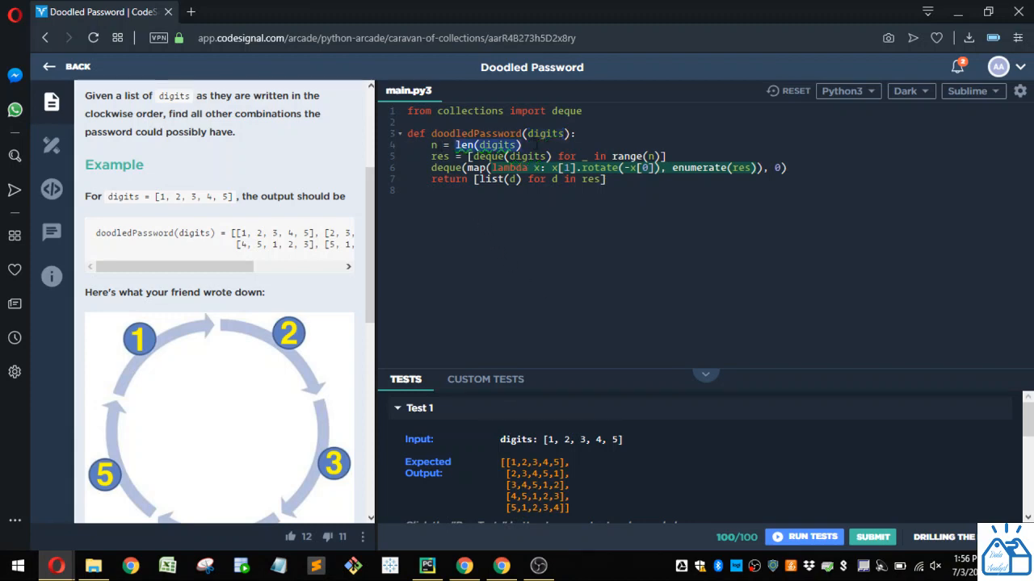
left_click(542, 235)
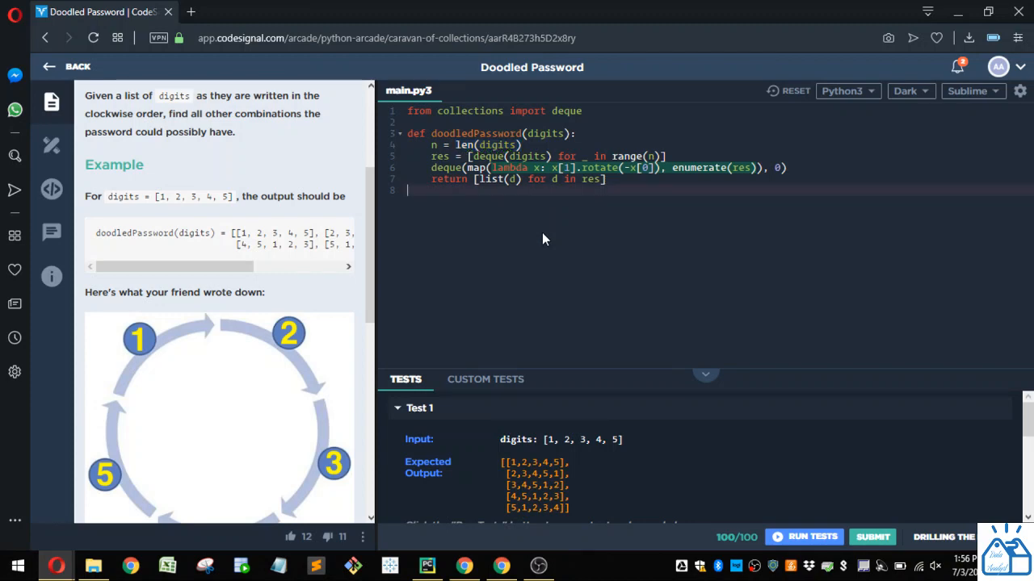
Highlight the example list [1, 2, 3, 4, 5], the res variable, deque(digits) and range(n)
left_click_drag(155, 196, 234, 202)
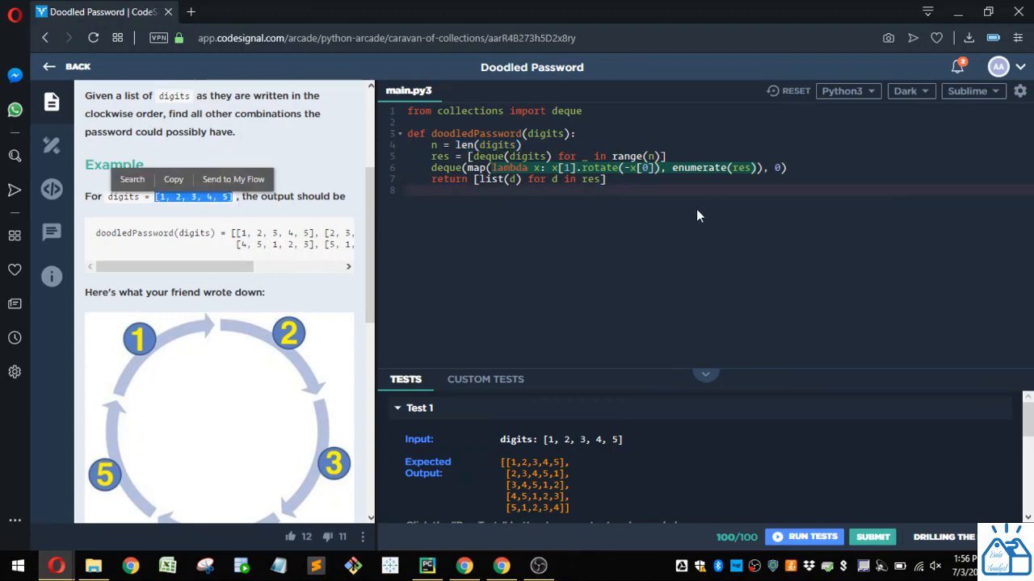
left_click(521, 146)
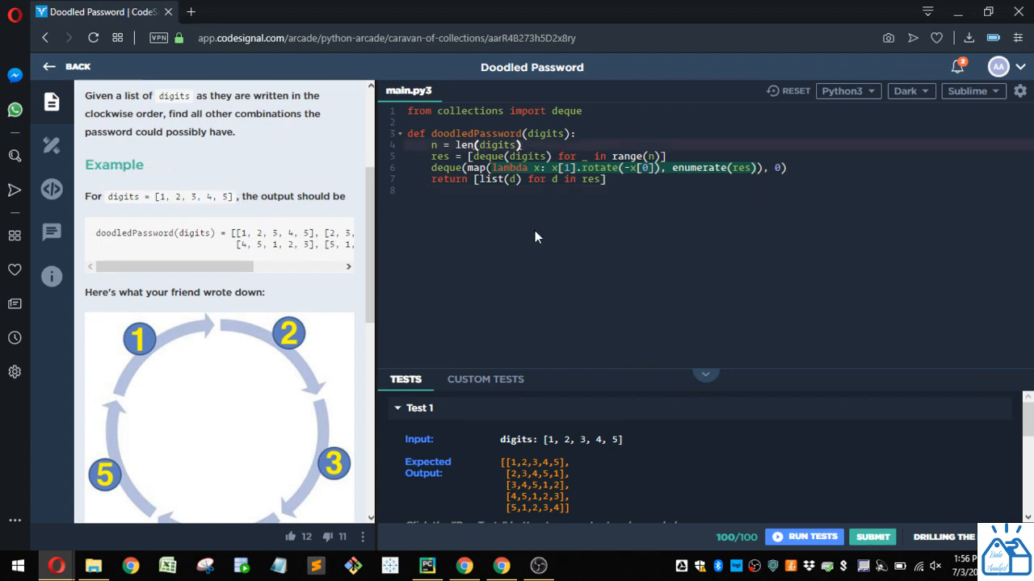
left_click(449, 158)
double_click(440, 157)
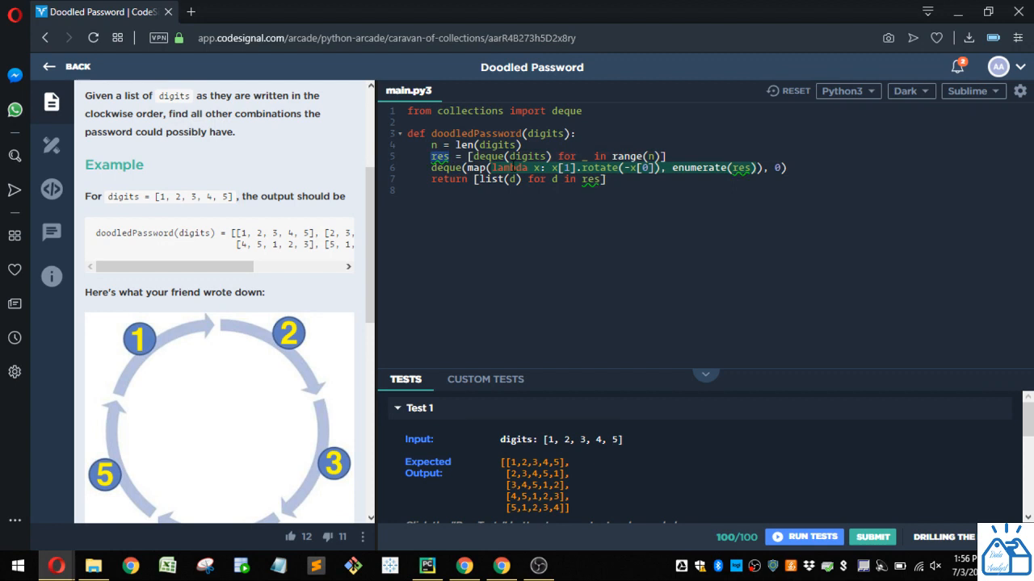
left_click(470, 156)
left_click_drag(470, 156, 550, 156)
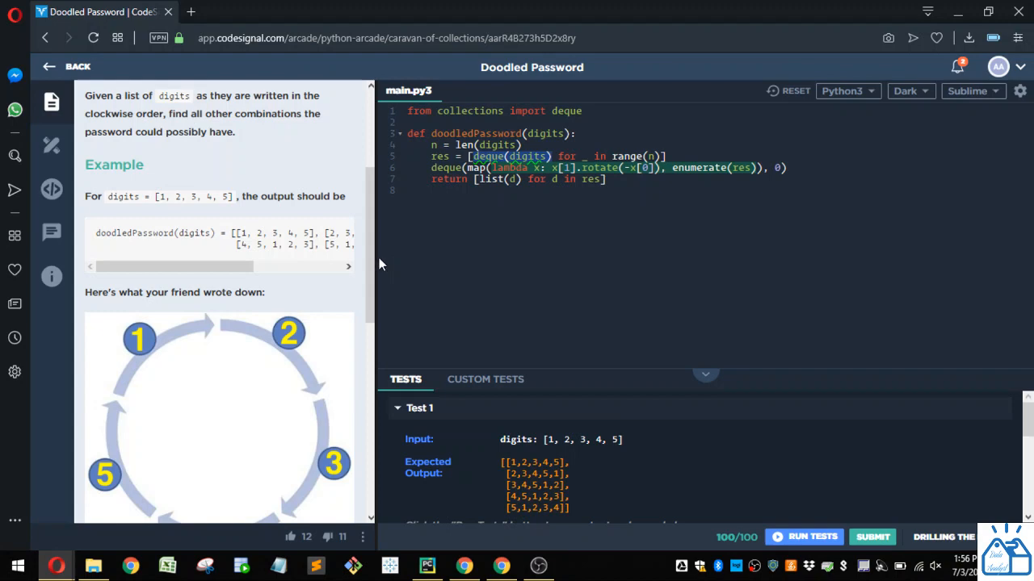
left_click(651, 156)
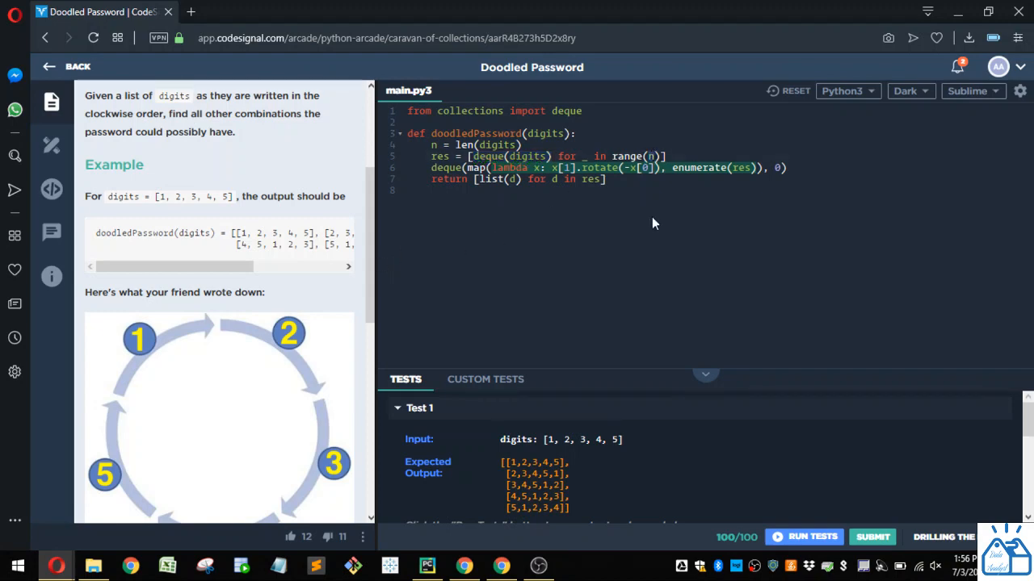
Widen the description panel and point out the first expected combination in the example
left_click_drag(376, 241, 443, 242)
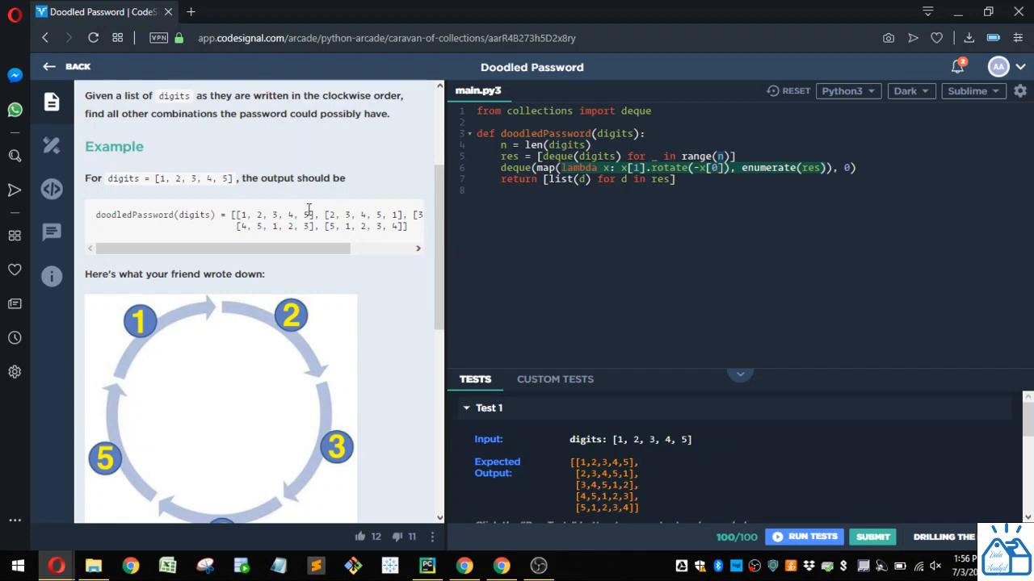
left_click_drag(301, 248, 406, 246)
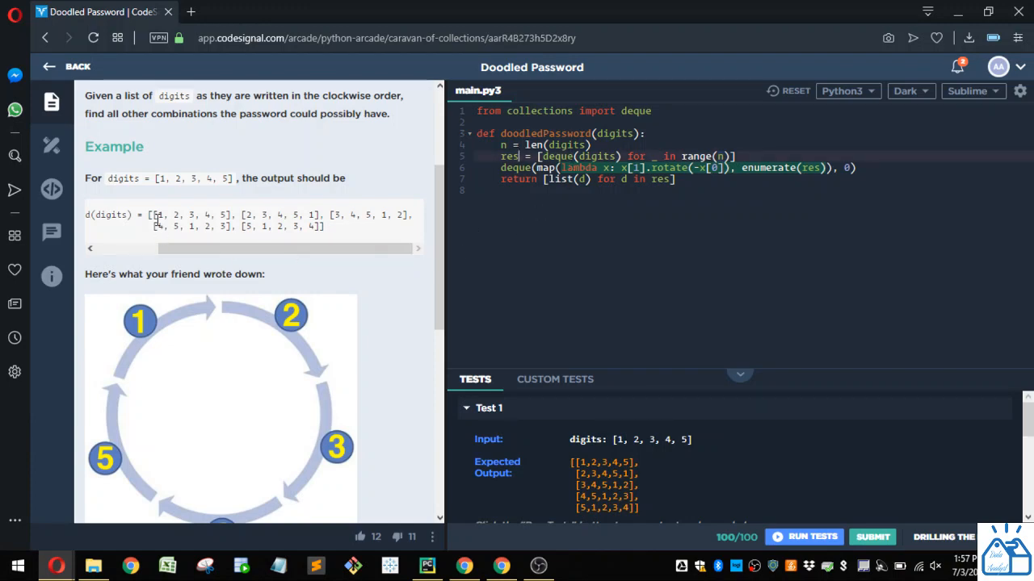
left_click_drag(234, 214, 153, 215)
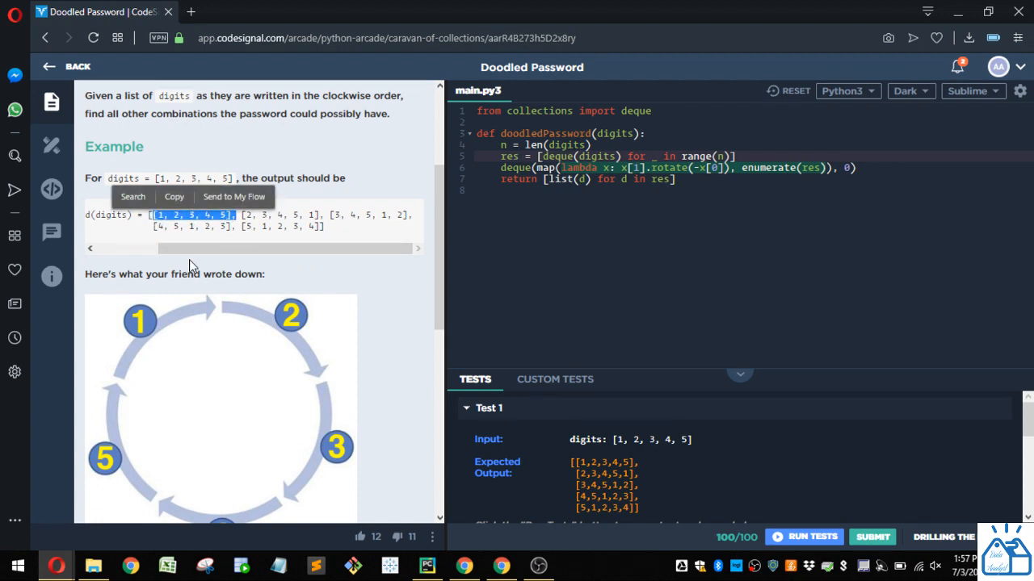
left_click(443, 220)
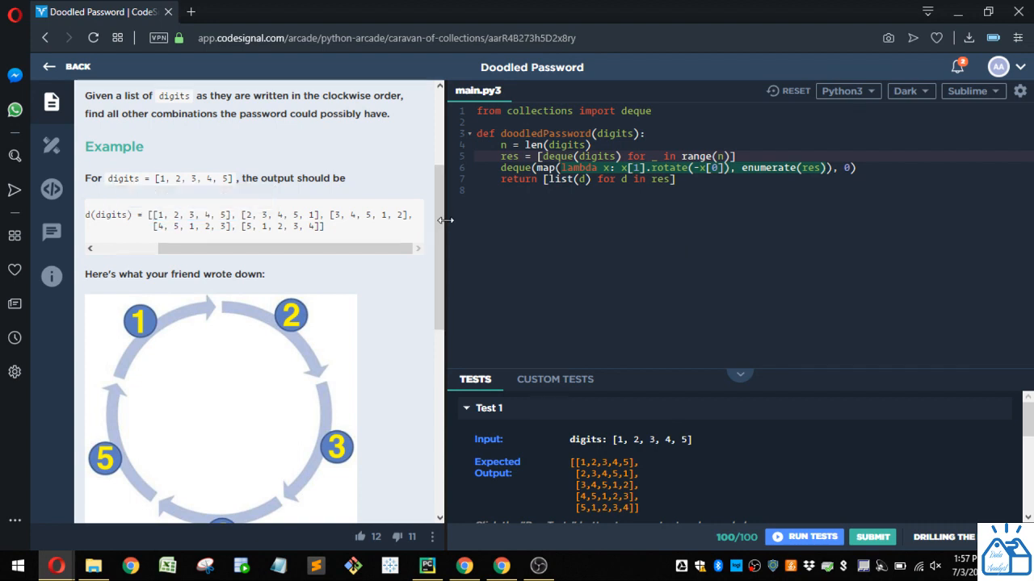
left_click_drag(443, 221, 404, 221)
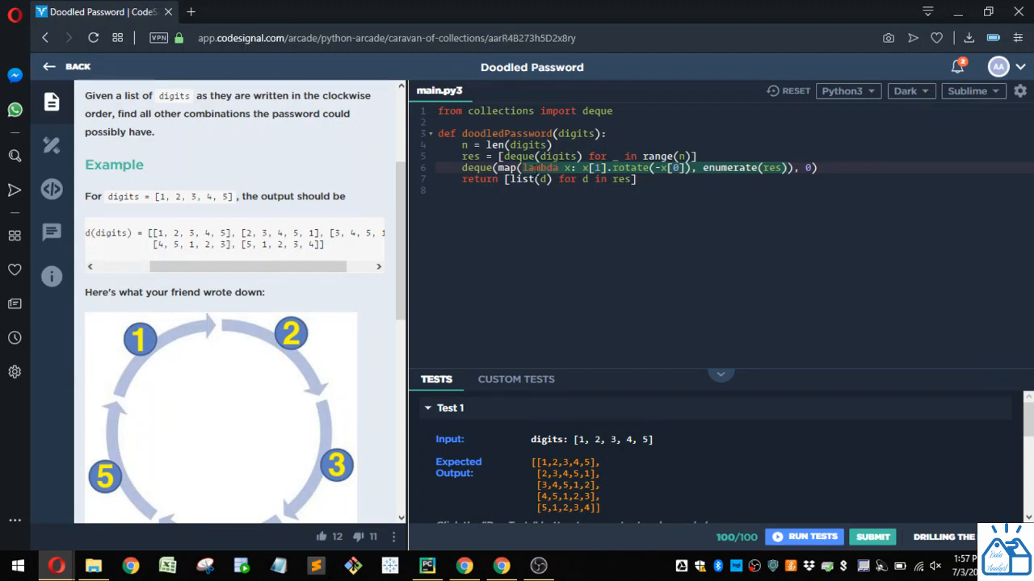
left_click_drag(522, 168, 695, 168)
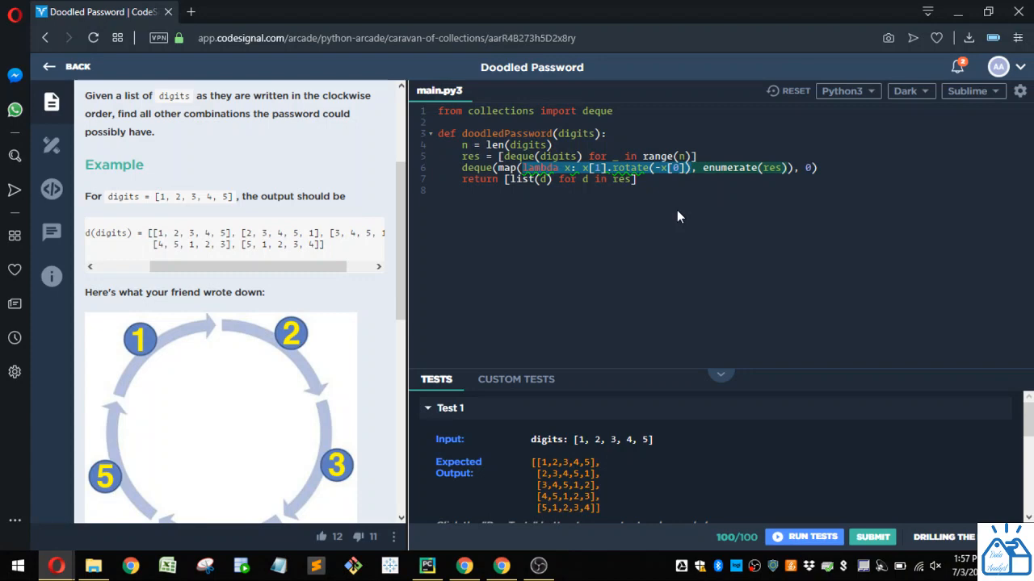
left_click_drag(702, 168, 787, 168)
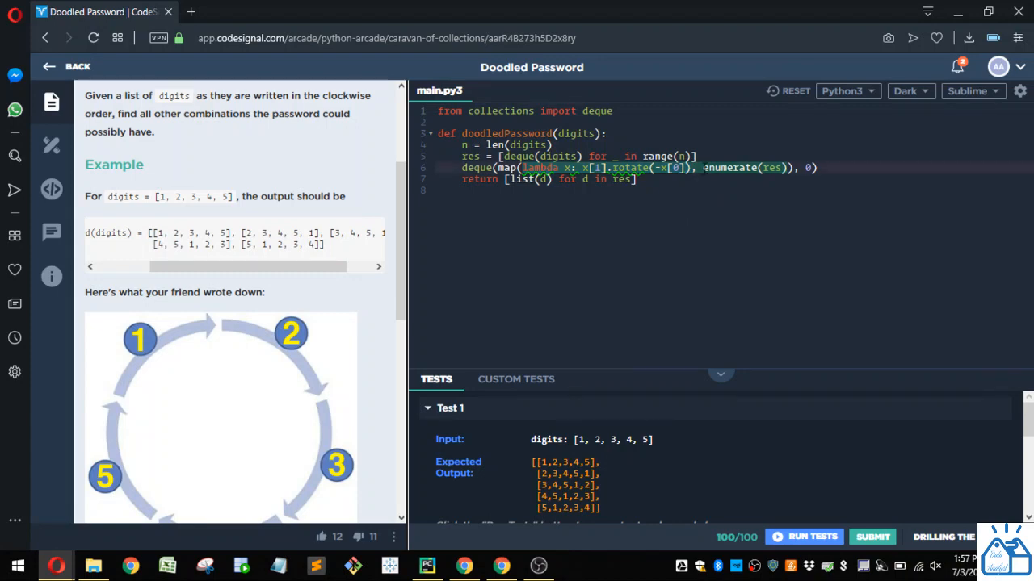
left_click(772, 251)
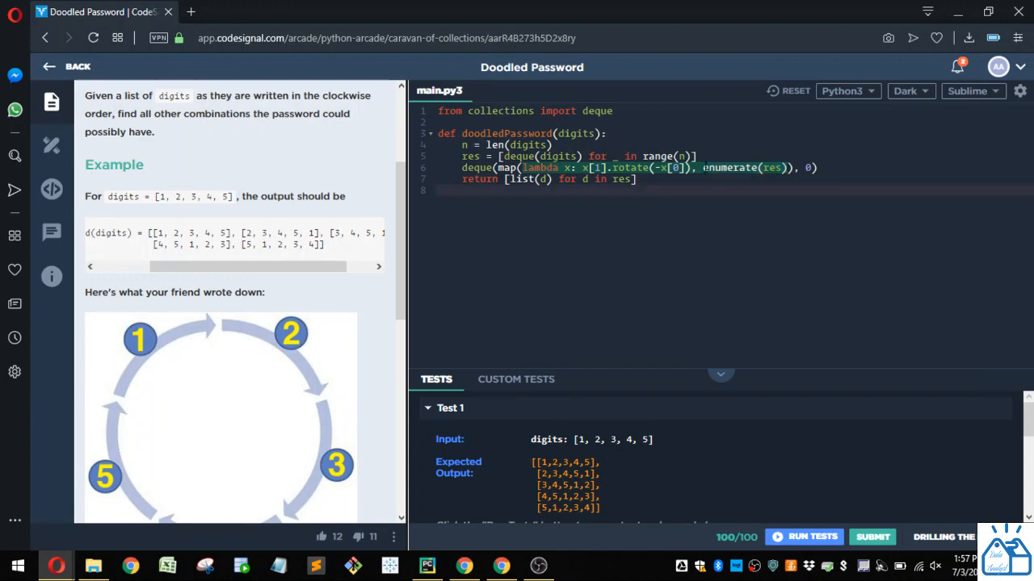
left_click_drag(703, 168, 787, 168)
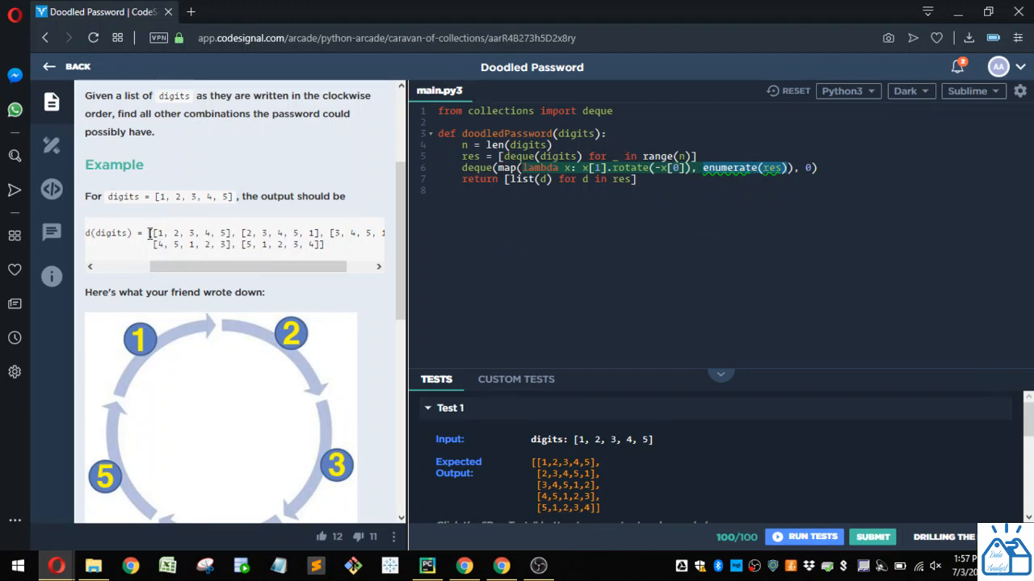
left_click_drag(152, 234, 230, 233)
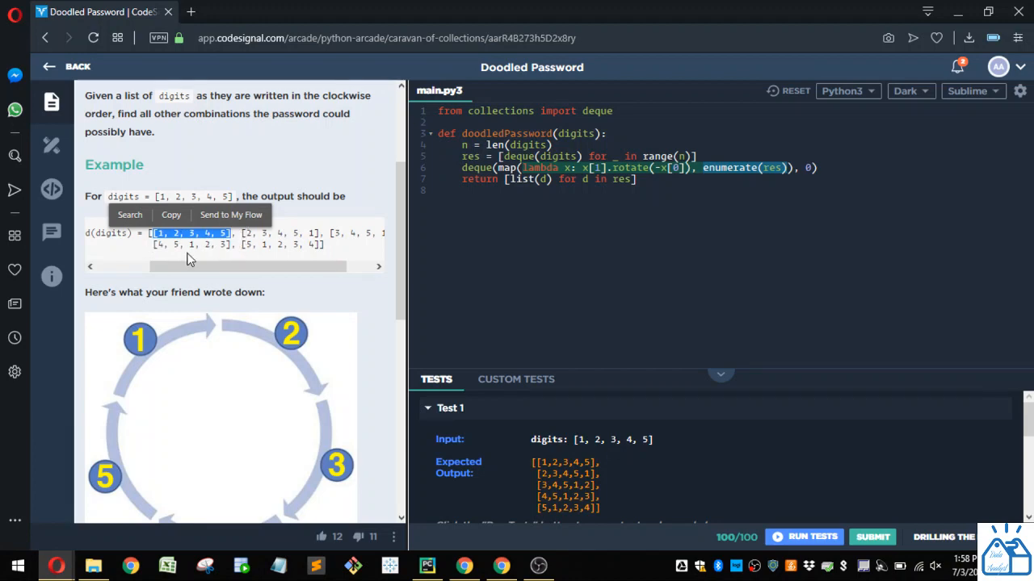
Highlight x[1] inside the lambda and the start of the example output
left_click(885, 240)
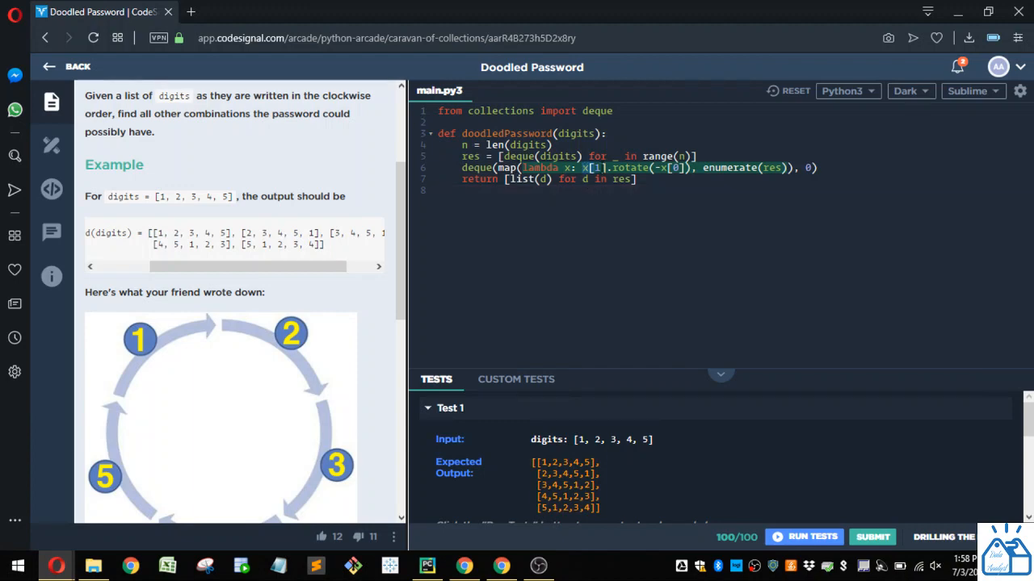
double_click(594, 167)
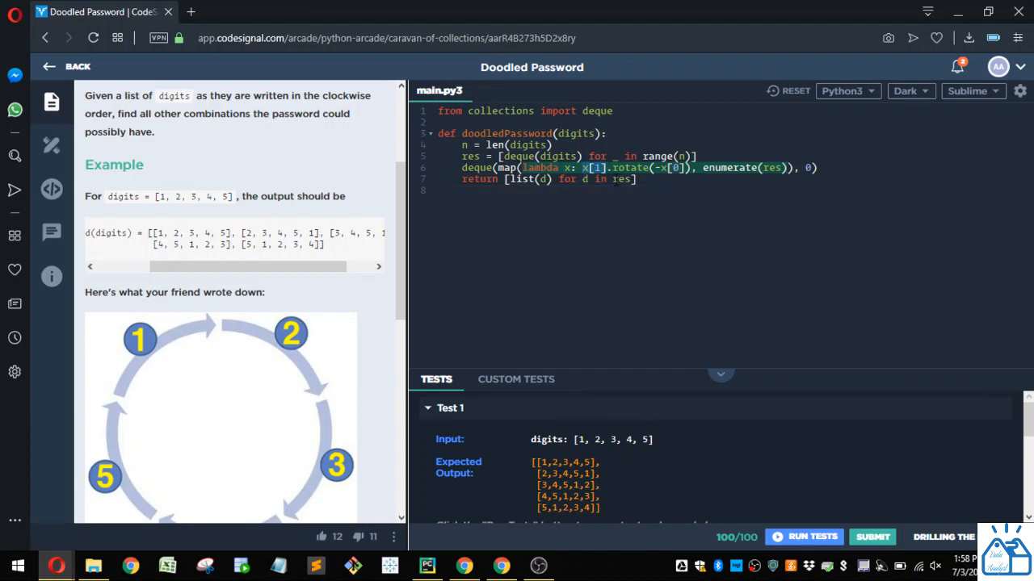
left_click_drag(153, 235, 229, 235)
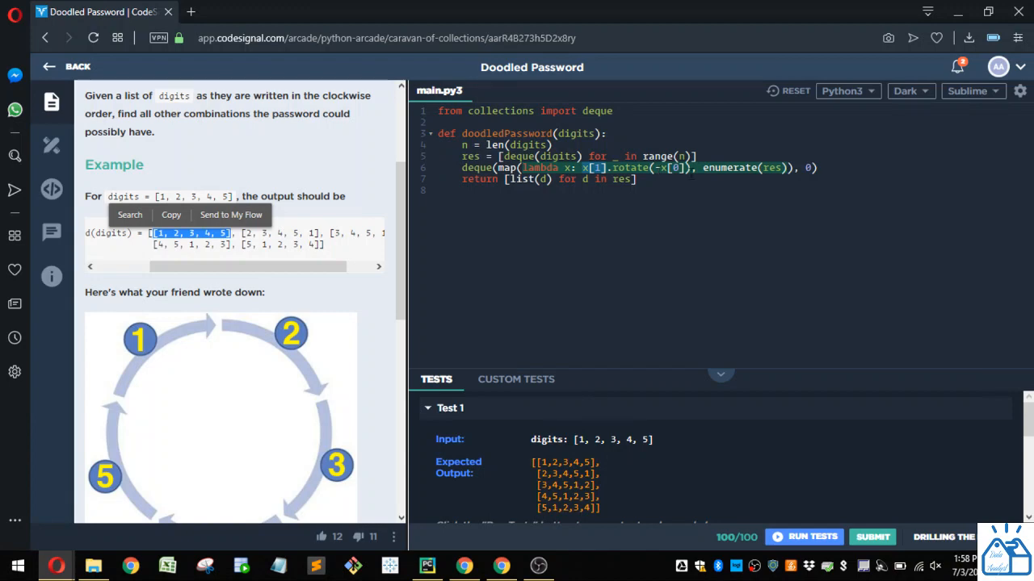
left_click(662, 168)
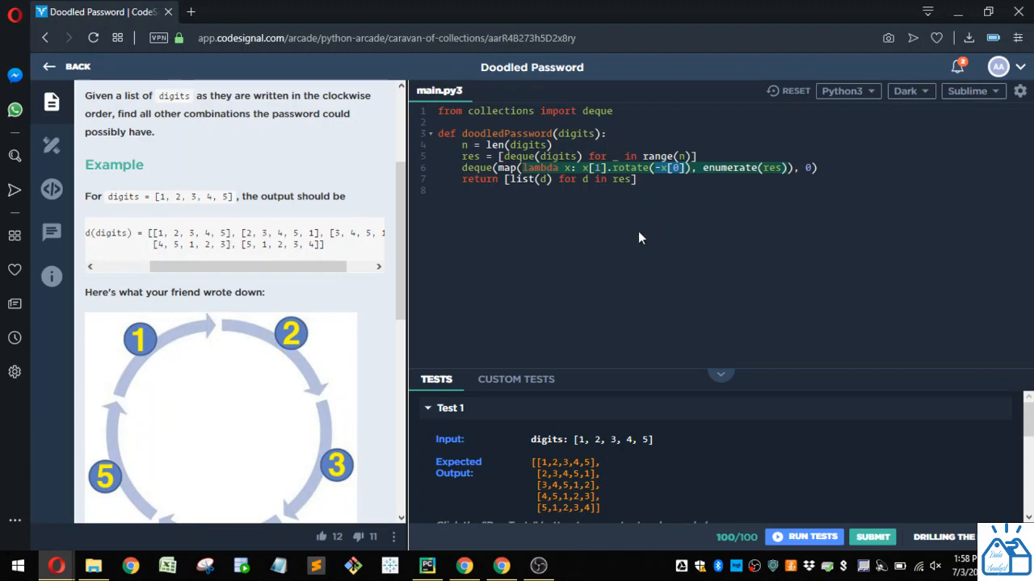
Widen the description panel so the whole expected example output fits, and select it
left_click_drag(407, 275, 491, 273)
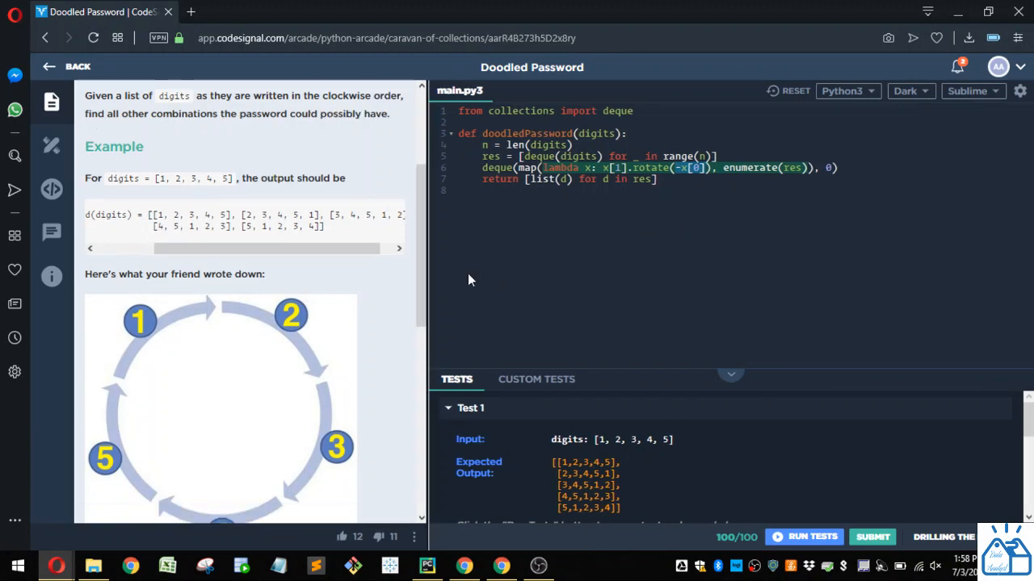
left_click_drag(383, 228, 202, 214)
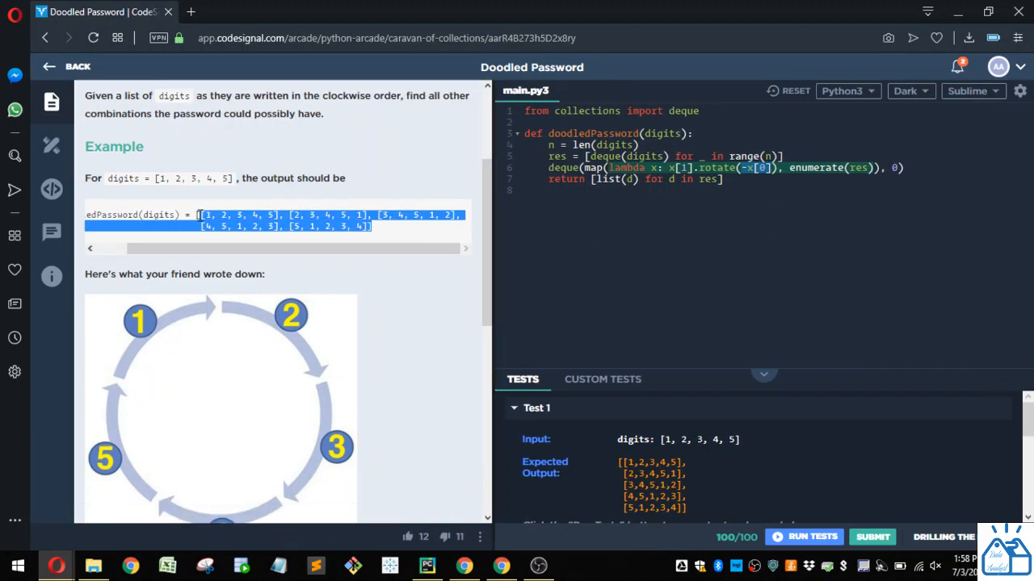
left_click(210, 216)
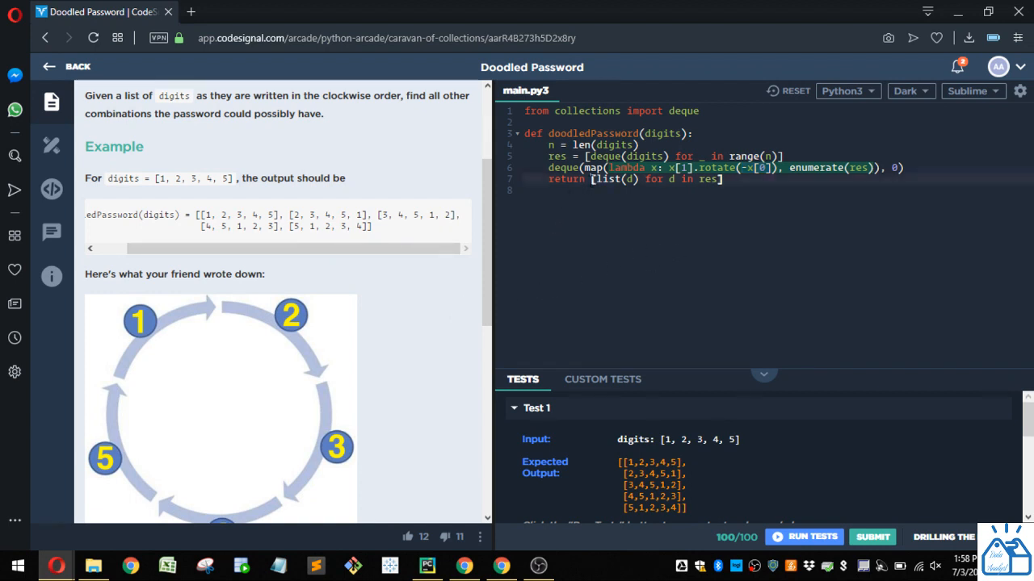
left_click_drag(591, 182, 721, 182)
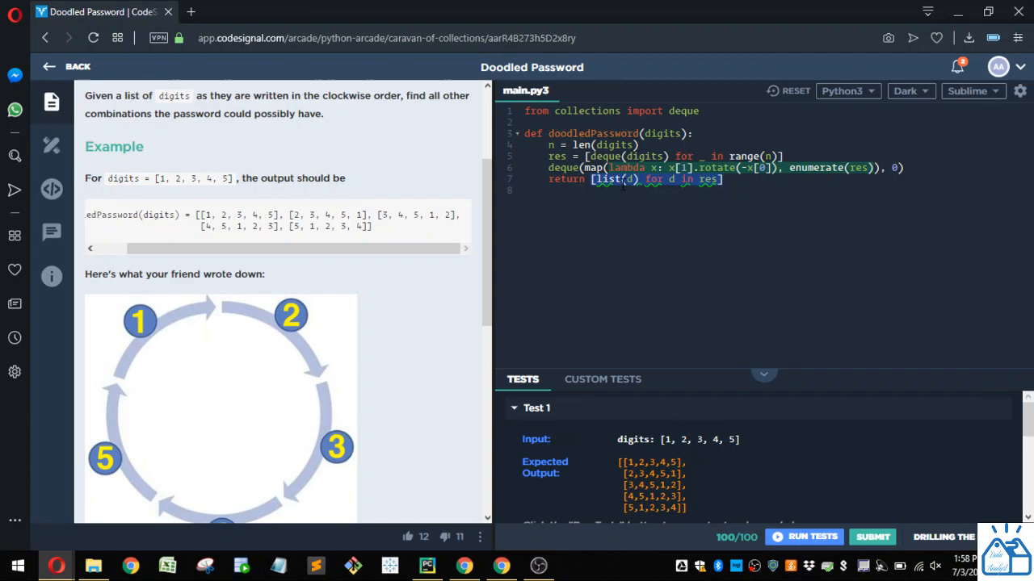
left_click(644, 168)
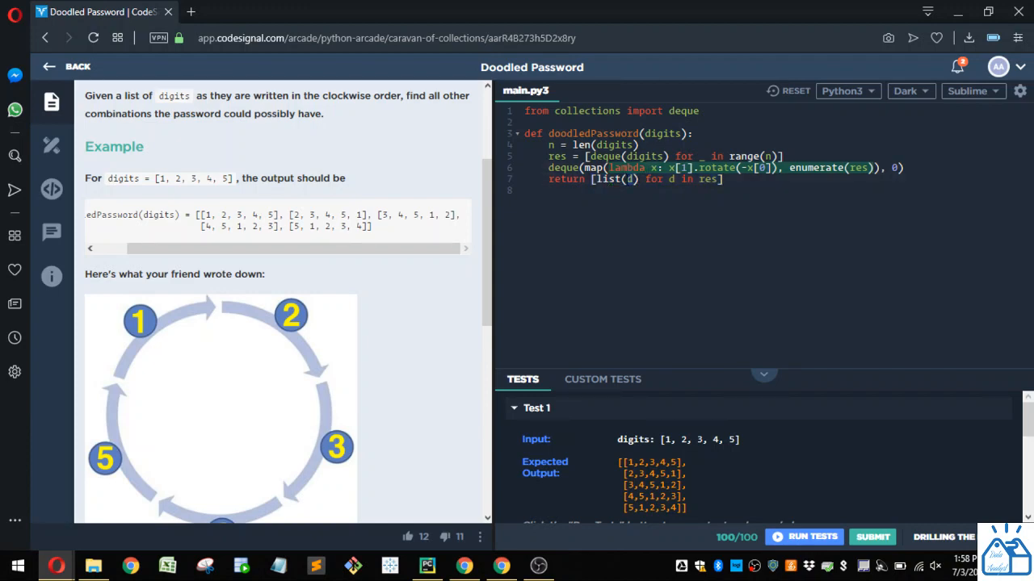
double_click(607, 180)
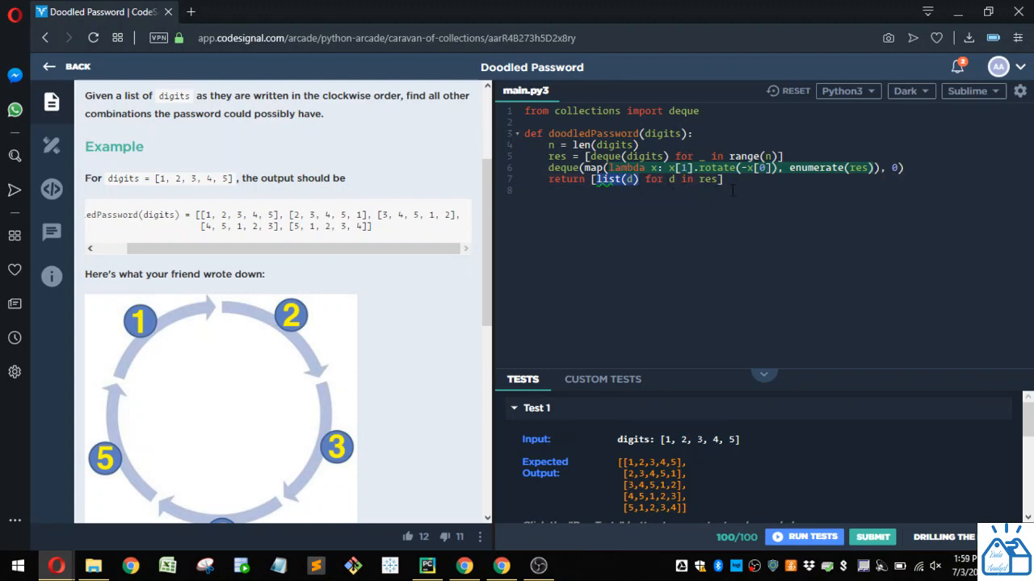
left_click(732, 188)
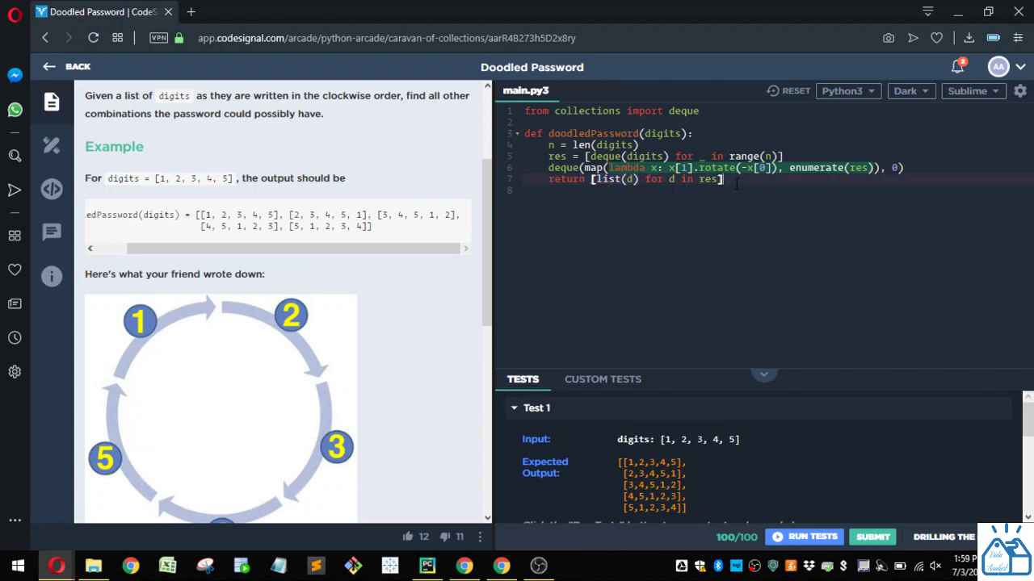
Run the sample tests and enlarge the results to show all 5 passing with matching outputs
left_click(813, 537)
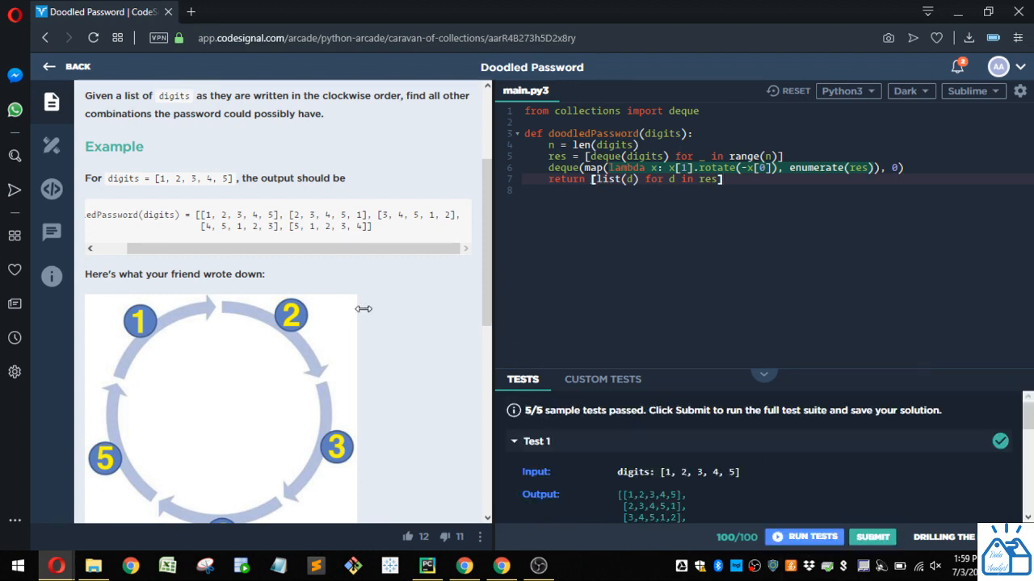
left_click_drag(364, 308, 352, 308)
scroll(646, 412, "down", 2)
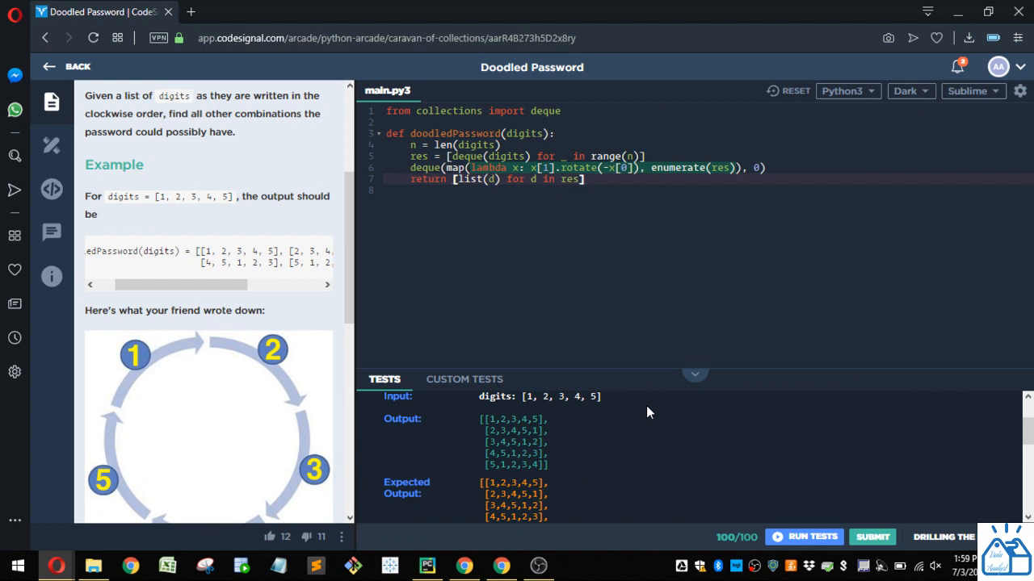
scroll(646, 412, "down", 2)
scroll(641, 436, "up", 5)
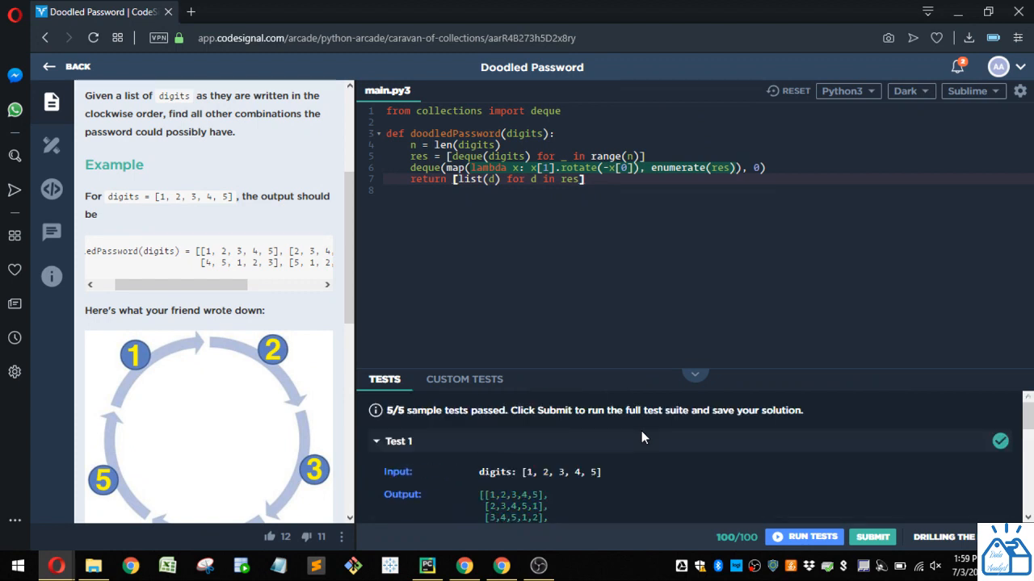
left_click_drag(620, 372, 626, 256)
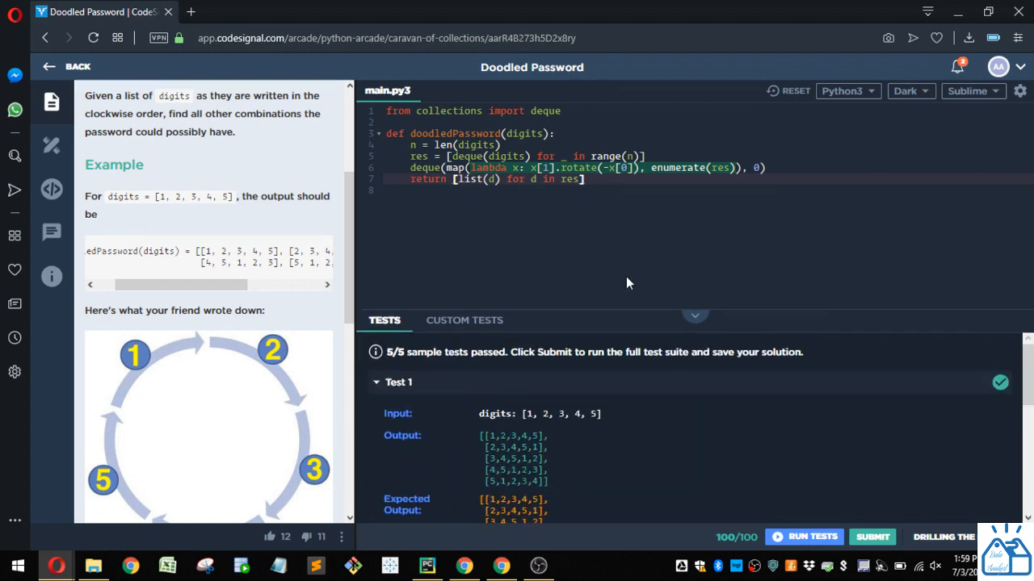